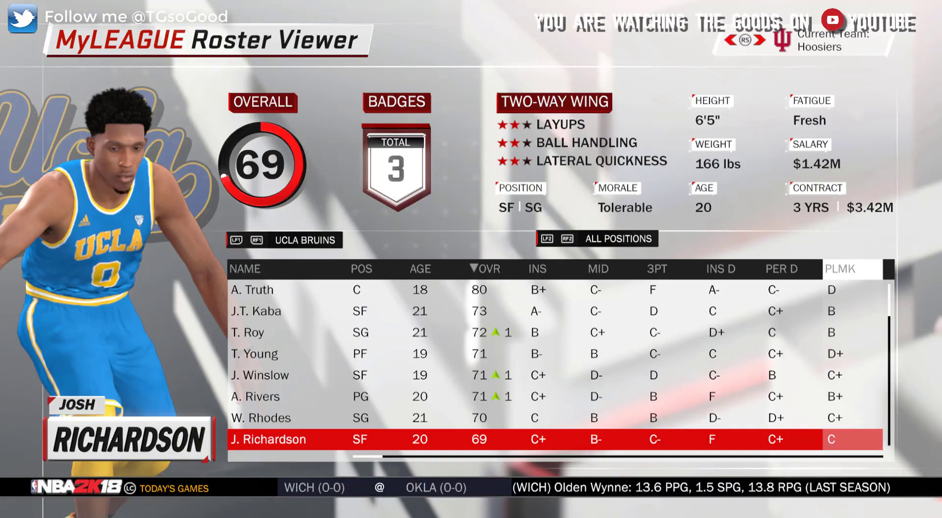
# Step: Launch 2K18CBFLookUp.exe from the "2K18CF look up" folder and minimize the folder window
pyautogui.press('super')
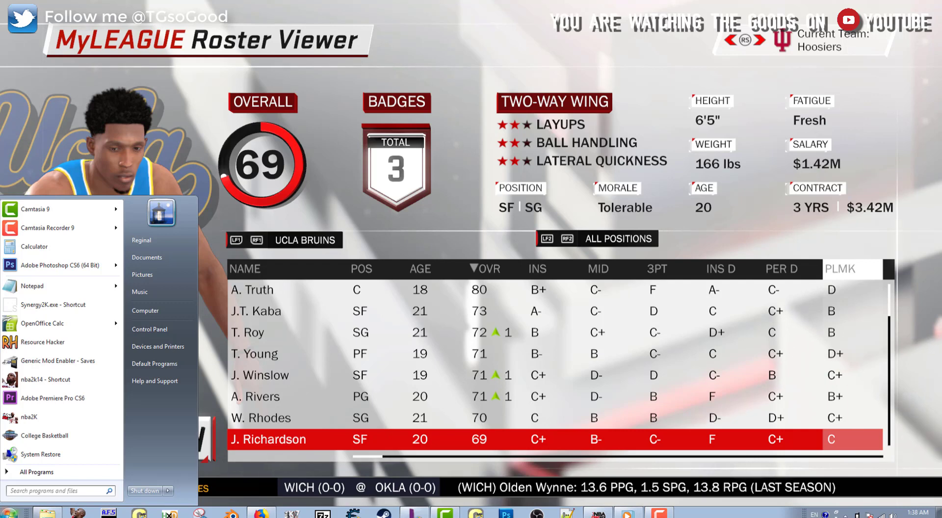
pyautogui.press('super')
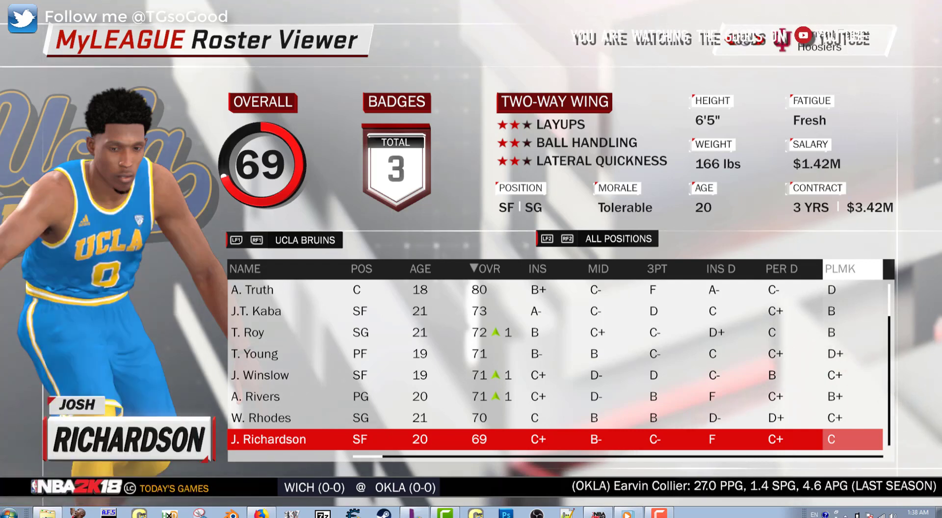
pyautogui.click(48, 513)
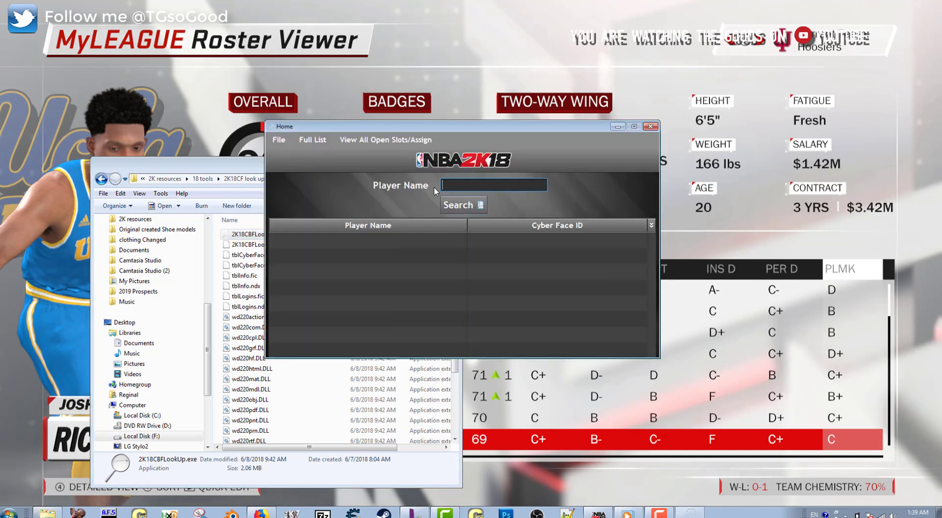
pyautogui.click(249, 167)
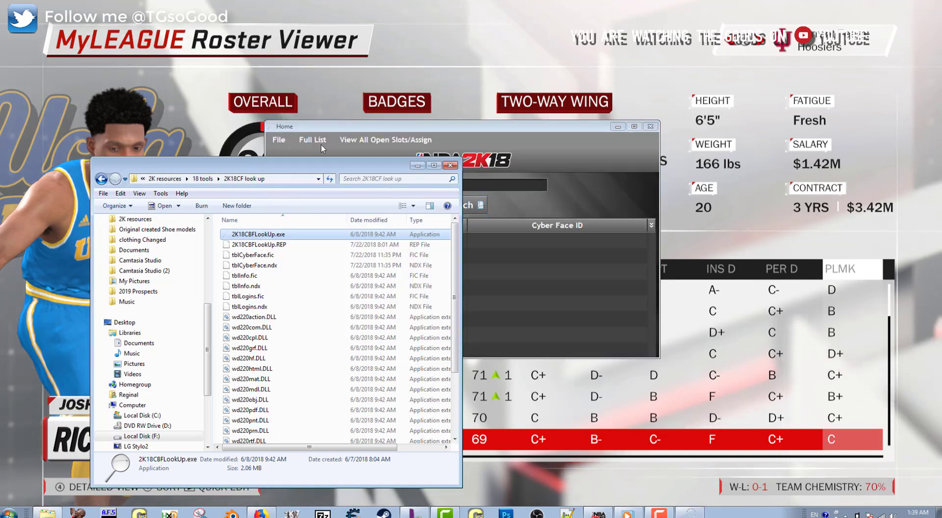
pyautogui.click(417, 166)
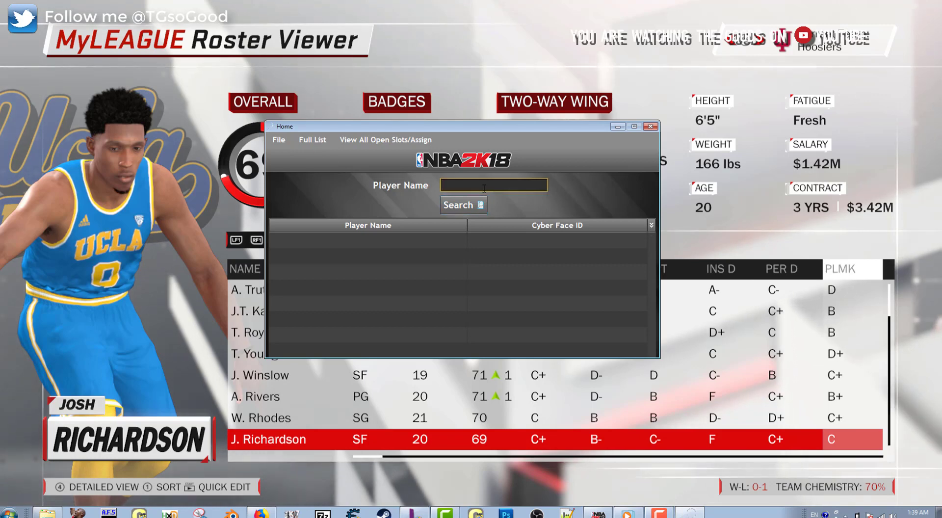
# Step: Display the full cyber face list and look through it for Ray Allen's cyber face ID
pyautogui.click(313, 140)
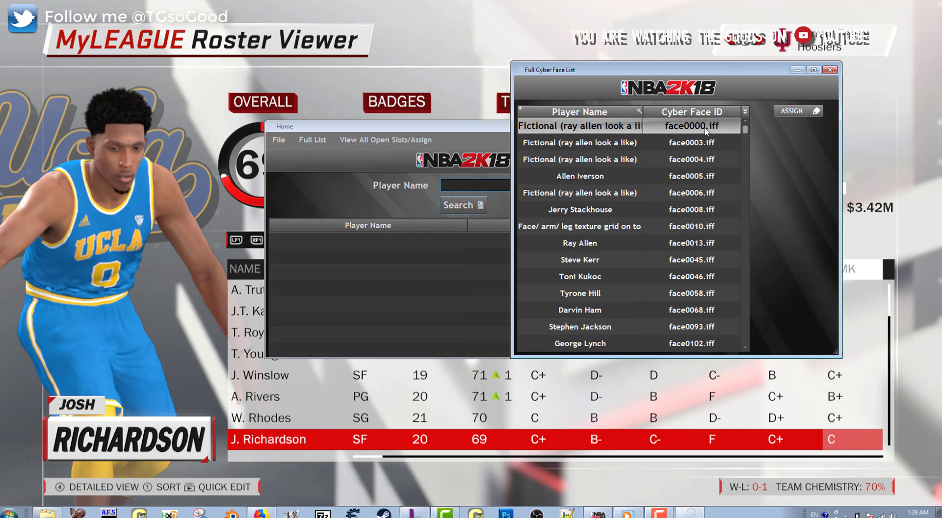
pyautogui.click(746, 348)
pyautogui.click(746, 349)
pyautogui.click(747, 349)
pyautogui.click(746, 349)
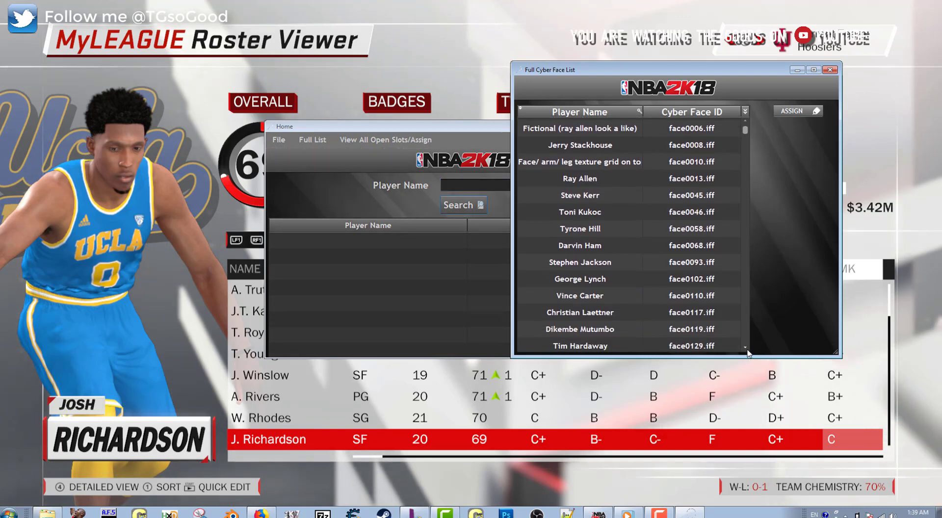
pyautogui.click(746, 349)
pyautogui.click(747, 348)
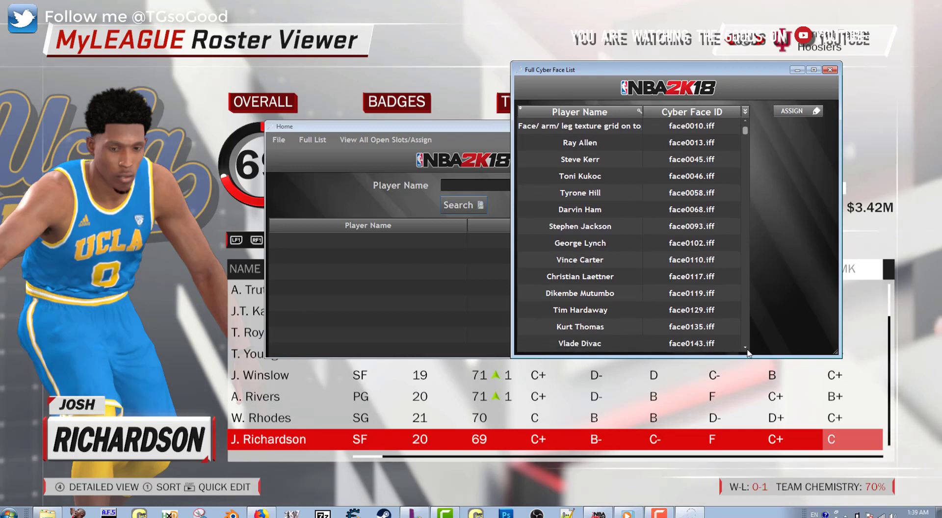
pyautogui.click(747, 349)
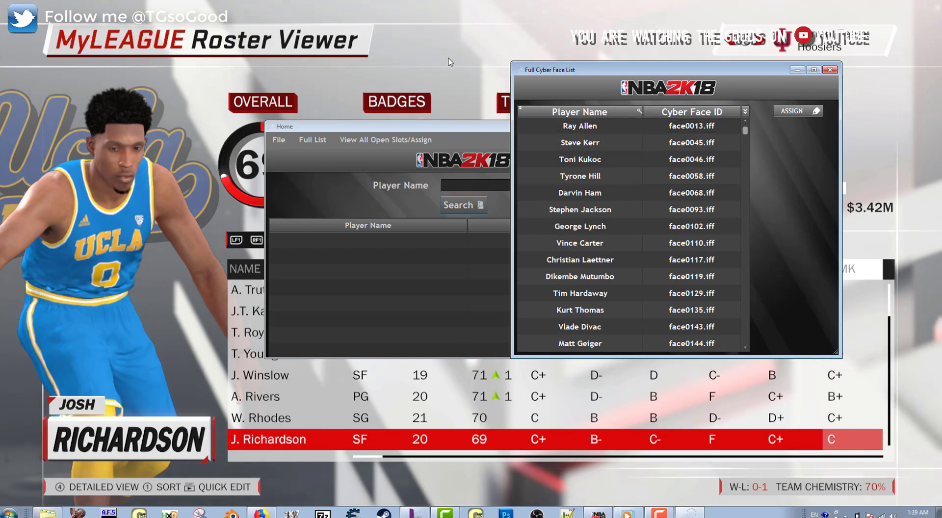
# Step: Switch through the game to the NBA2K18 Xiugaiqi editor and set Josh Richardson's cyber face ID to 13
pyautogui.click(456, 35)
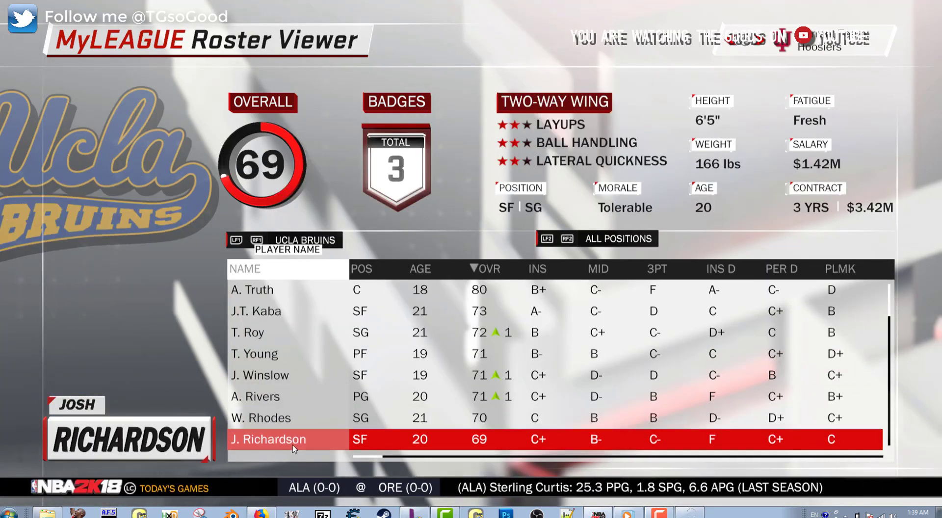
pyautogui.press('F1')
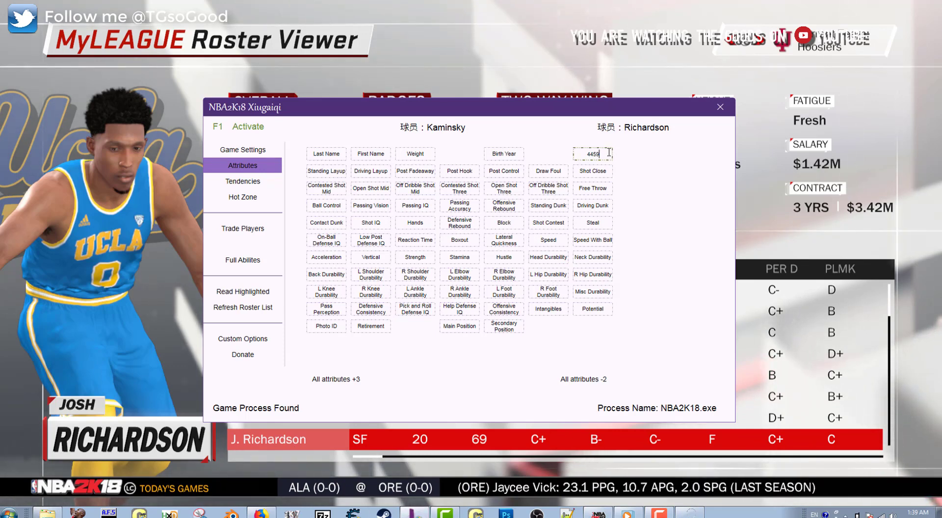
pyautogui.press('BackSpace')
pyautogui.press('BackSpace')
pyautogui.press('BackSpace')
pyautogui.press('BackSpace')
pyautogui.write('13')
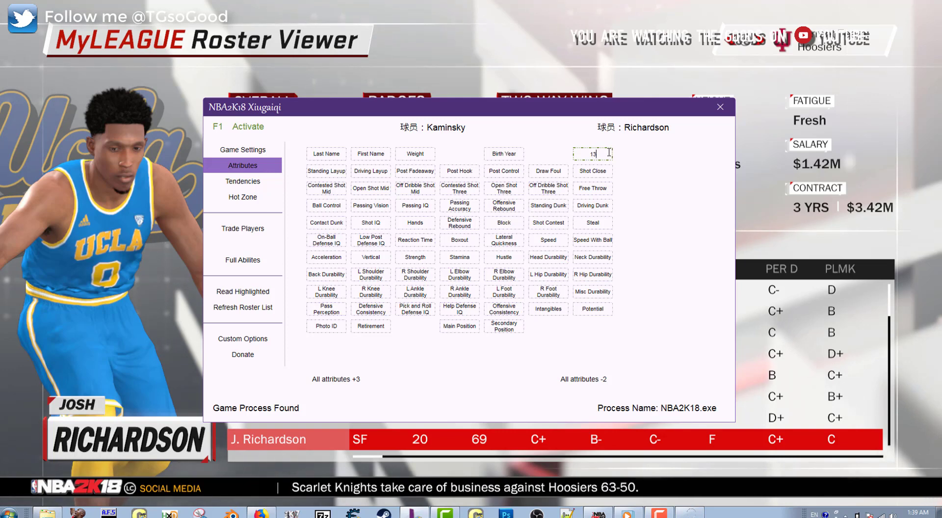
# Step: Return to the MyLEAGUE Roster Viewer, leave Josh Richardson's row and reselect him to reload his face model
pyautogui.hotkey('alt', 'Tab')
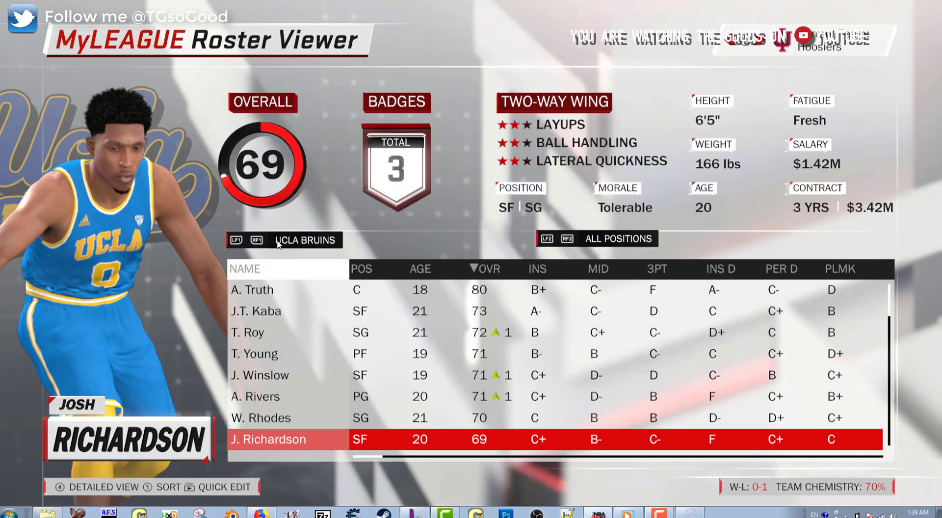
pyautogui.press('Up')
pyautogui.press('Up')
pyautogui.press('Down')
pyautogui.press('Down')
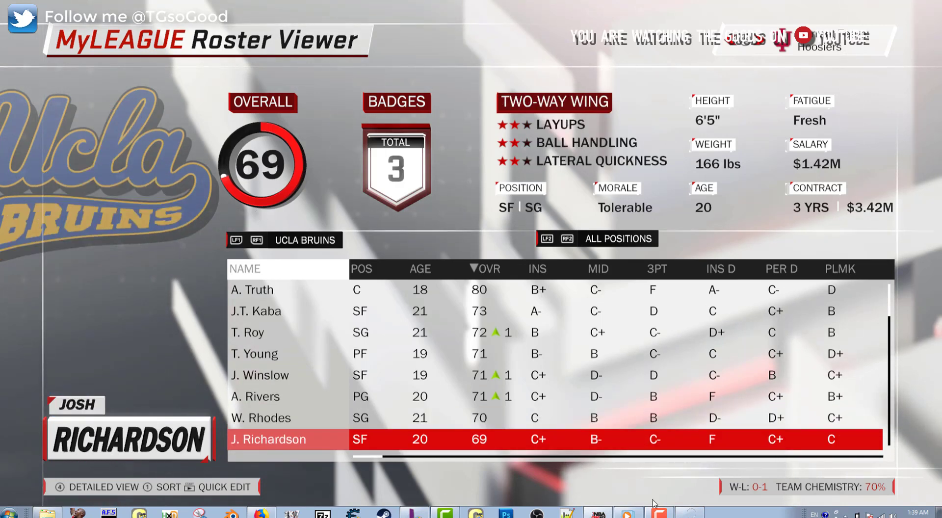
# Step: Look up Vince Carter's ID in the full cyber face list, set Richardson's cyber face ID to 110, and return to the game
pyautogui.click(687, 512)
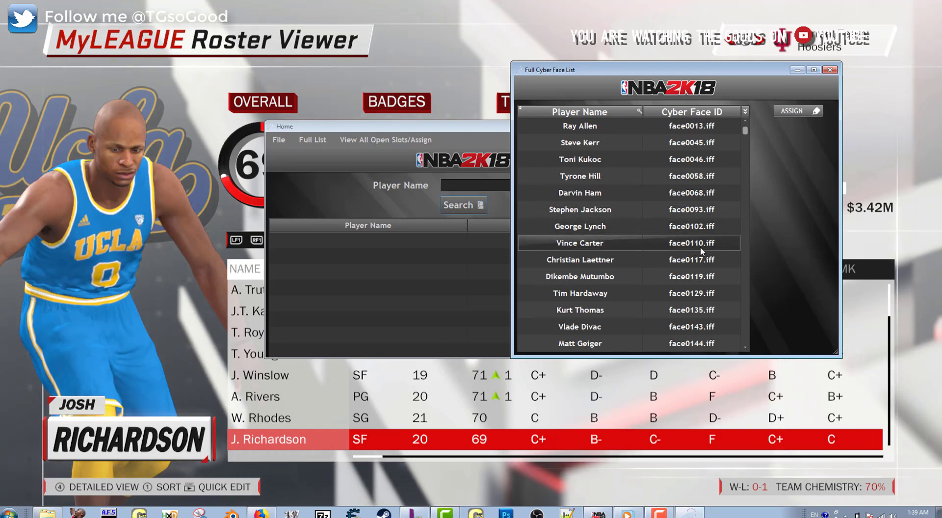
pyautogui.click(189, 322)
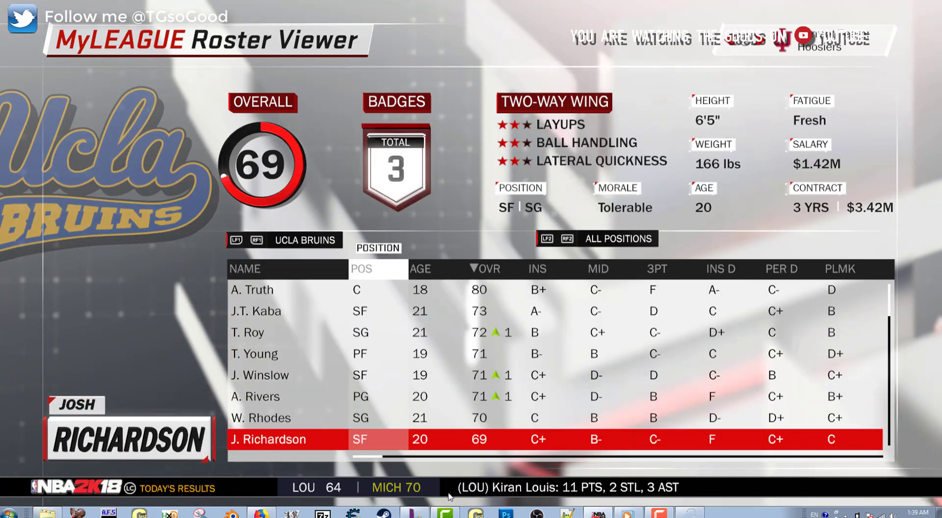
pyautogui.click(415, 513)
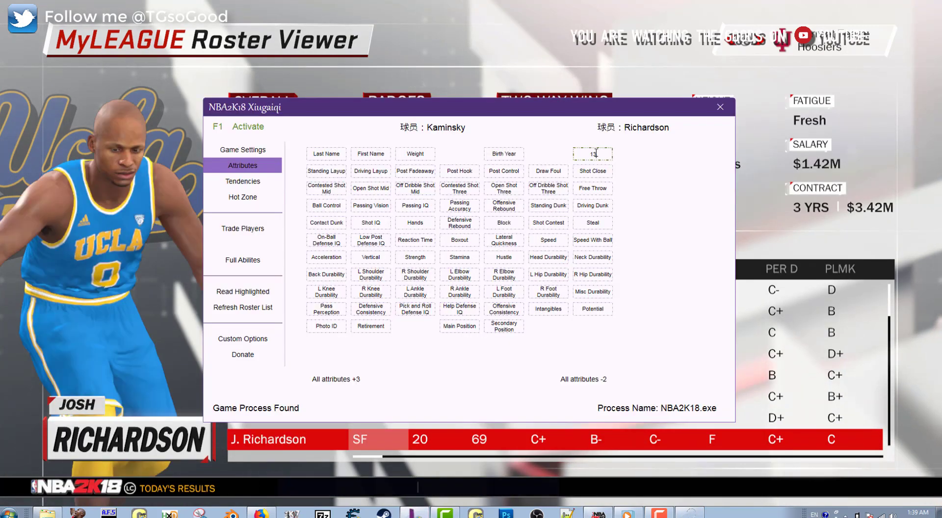
pyautogui.press('BackSpace')
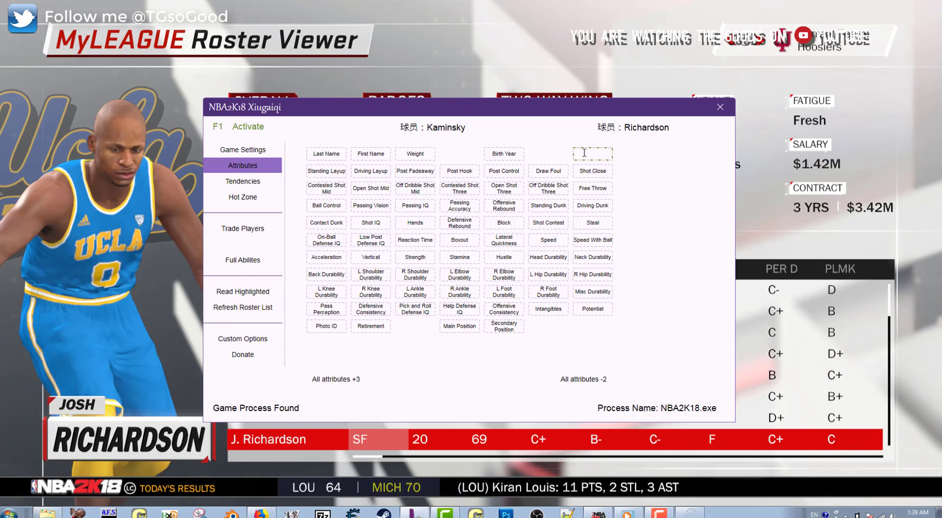
pyautogui.write('110')
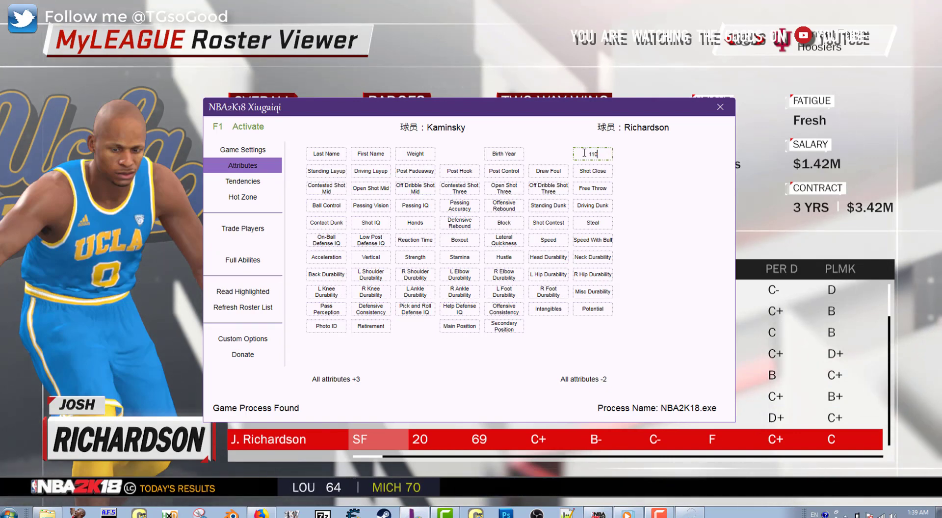
pyautogui.click(485, 48)
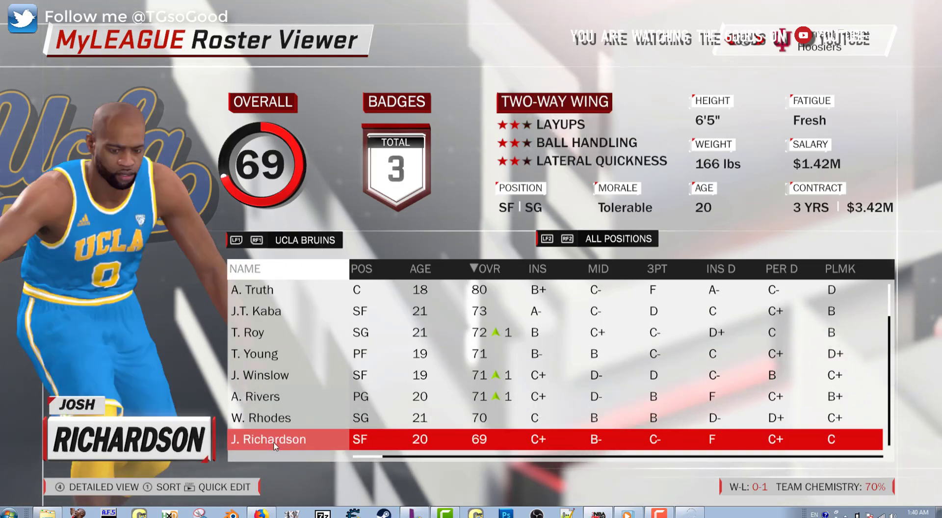
# Step: Return to the full cyber face list and find Allen Iverson's cyber face ID
pyautogui.click(691, 513)
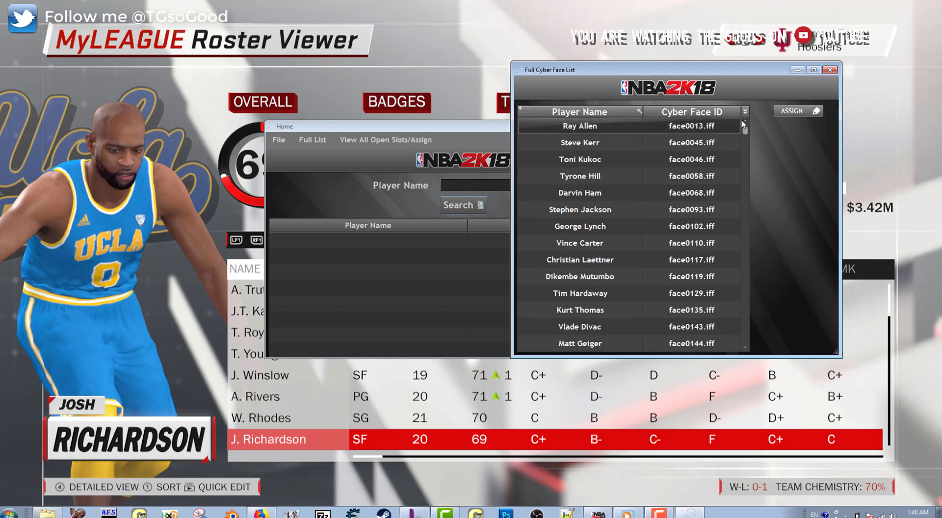
pyautogui.scroll(2, 745, 125)
pyautogui.scroll(2, 745, 125)
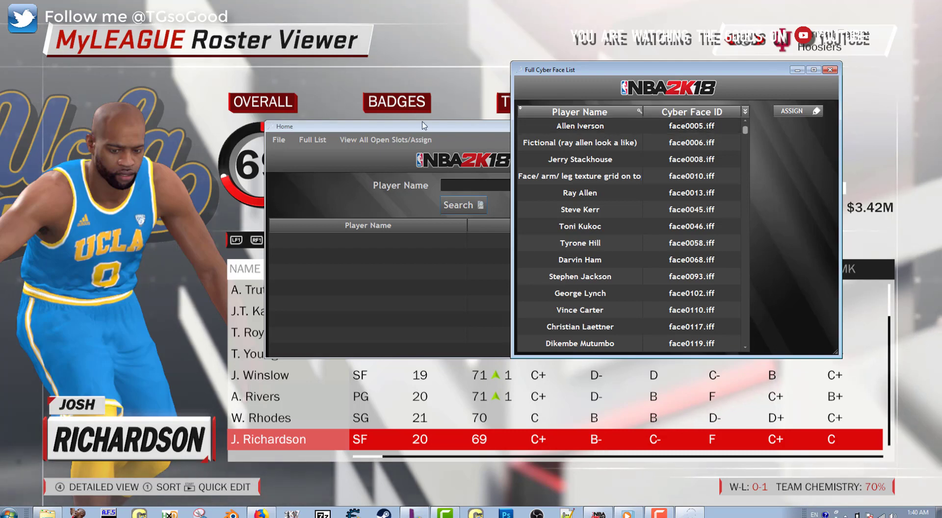
# Step: Highlight Justise Winslow in the roster, set Richardson's cyber face ID to 5 in the attribute editor, and return to the game
pyautogui.click(455, 44)
pyautogui.press('Up')
pyautogui.press('Up')
pyautogui.press('Up')
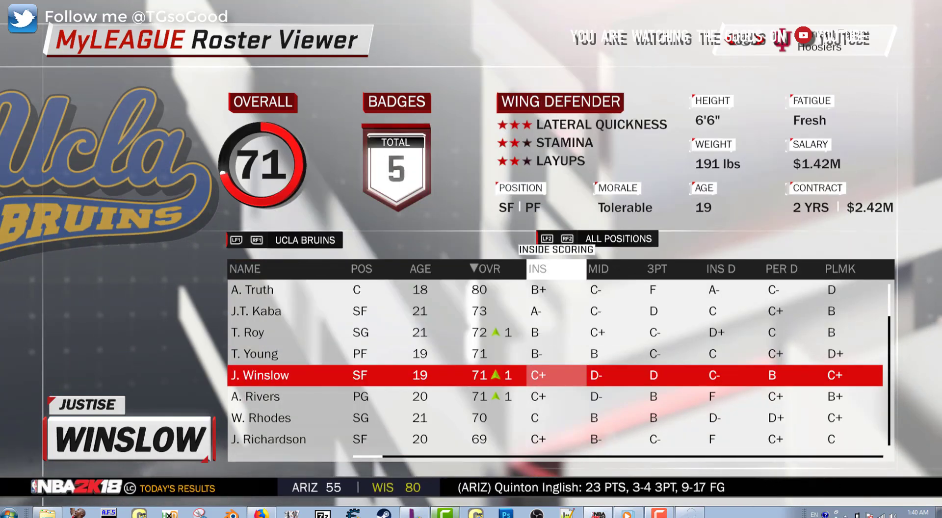
pyautogui.click(417, 515)
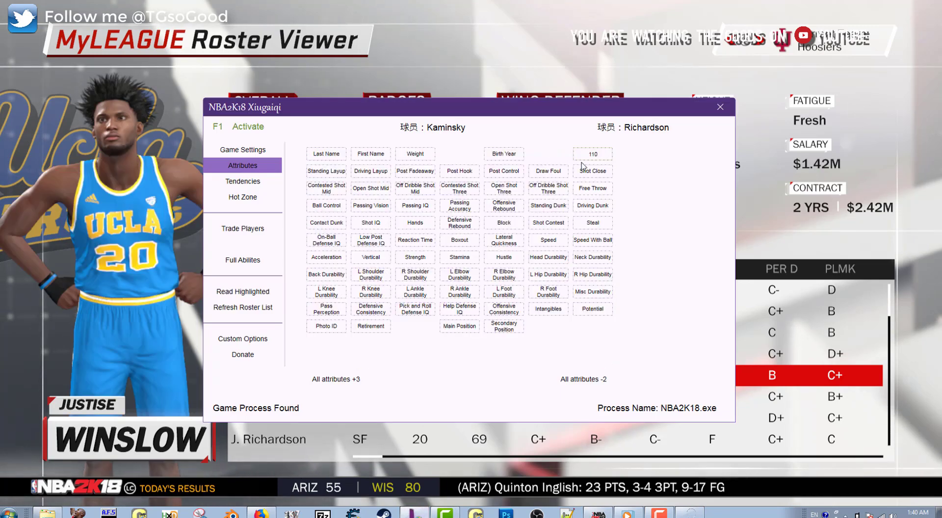
pyautogui.press('BackSpace')
pyautogui.press('BackSpace')
pyautogui.press('BackSpace')
pyautogui.write('5')
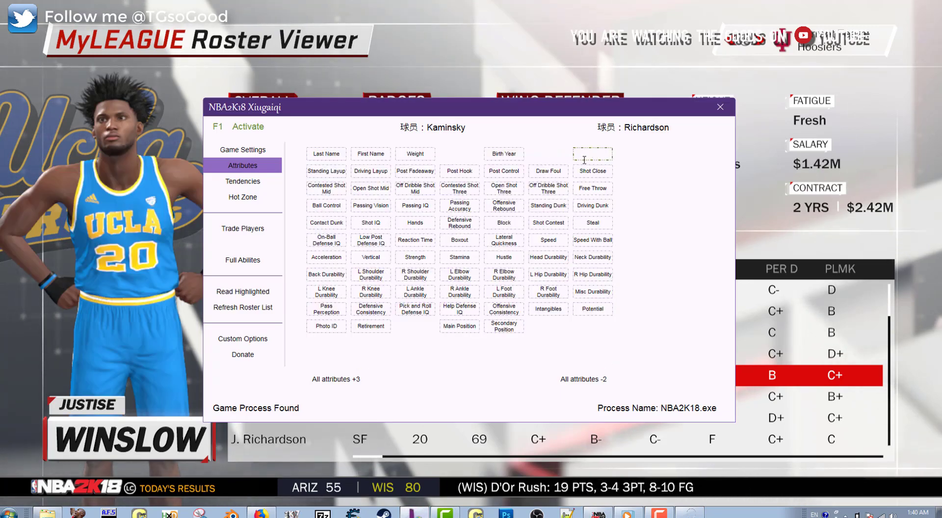
pyautogui.hotkey('alt', 'Tab')
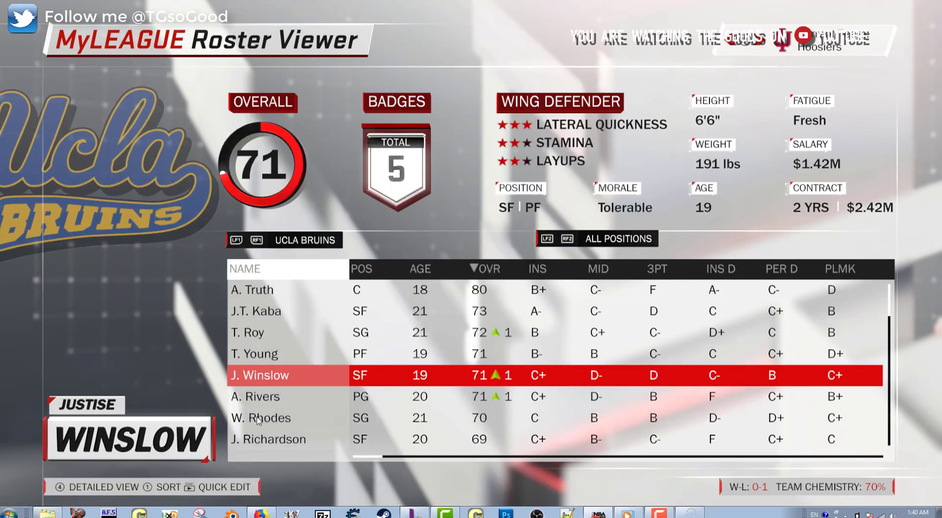
# Step: Reselect Josh Richardson in the UCLA Bruins roster to view him with the new face
pyautogui.press('Down')
pyautogui.press('Down')
pyautogui.press('Down')
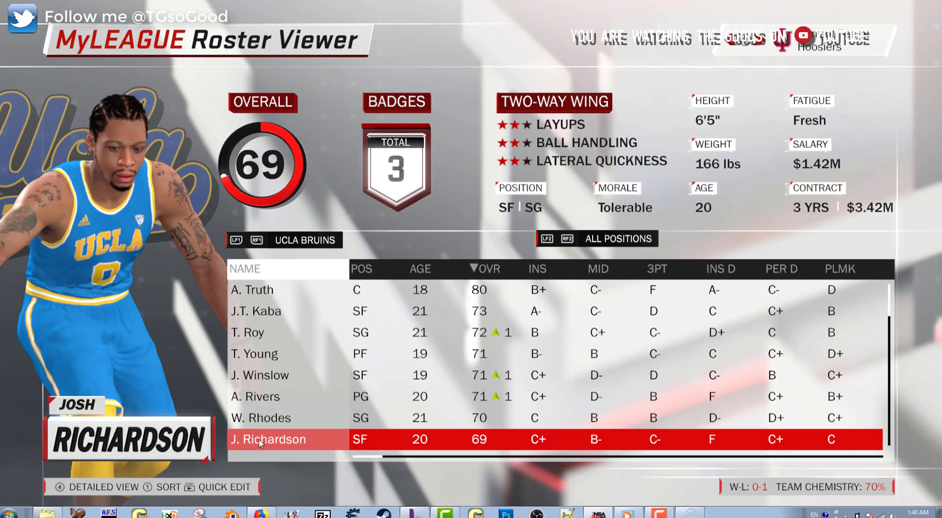
# Step: Correct the garbled player name of face0365.iff to Kevin Garnett, accept it, and close the full cyber face list
pyautogui.click(691, 514)
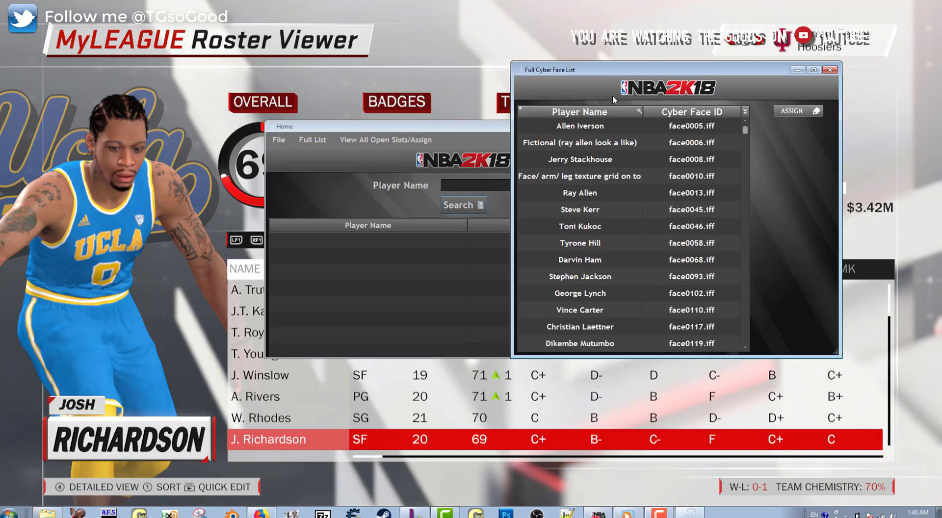
pyautogui.moveTo(745, 136); pyautogui.dragTo(746, 139)
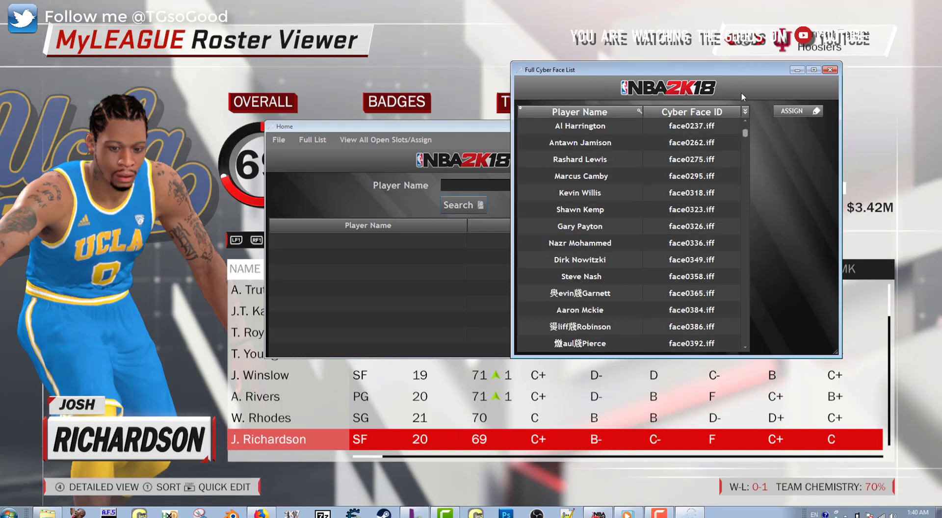
pyautogui.scroll(2, 744, 127)
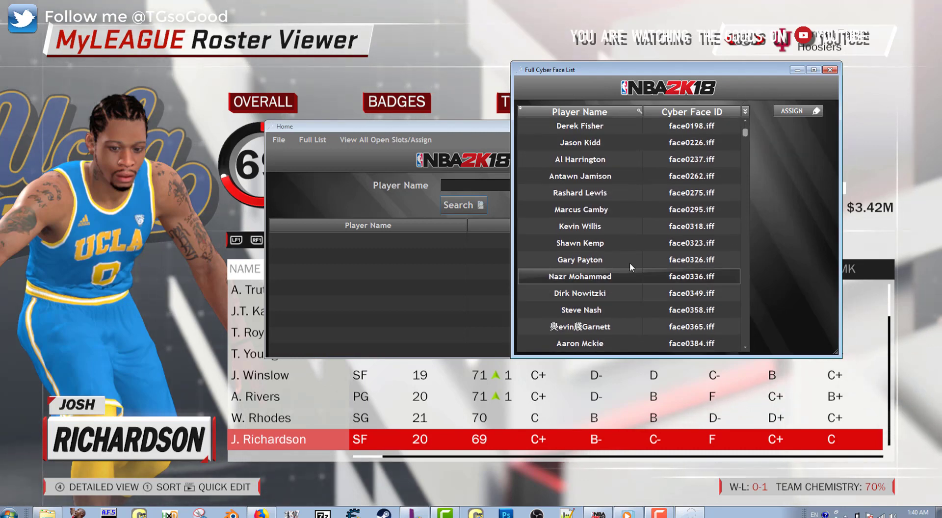
pyautogui.scroll(1, 579, 260)
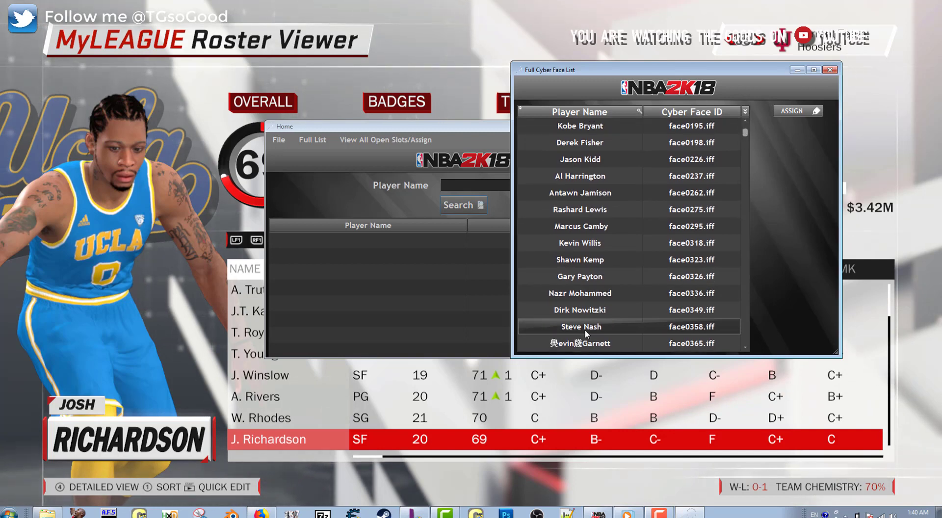
pyautogui.click(578, 343)
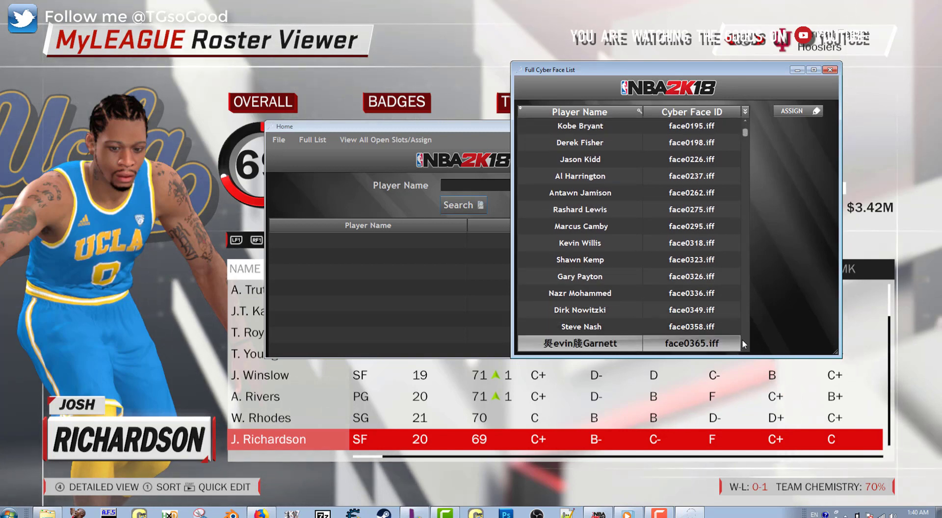
pyautogui.click(798, 113)
pyautogui.moveTo(730, 48); pyautogui.dragTo(394, 144)
pyautogui.moveTo(392, 197); pyautogui.dragTo(306, 196)
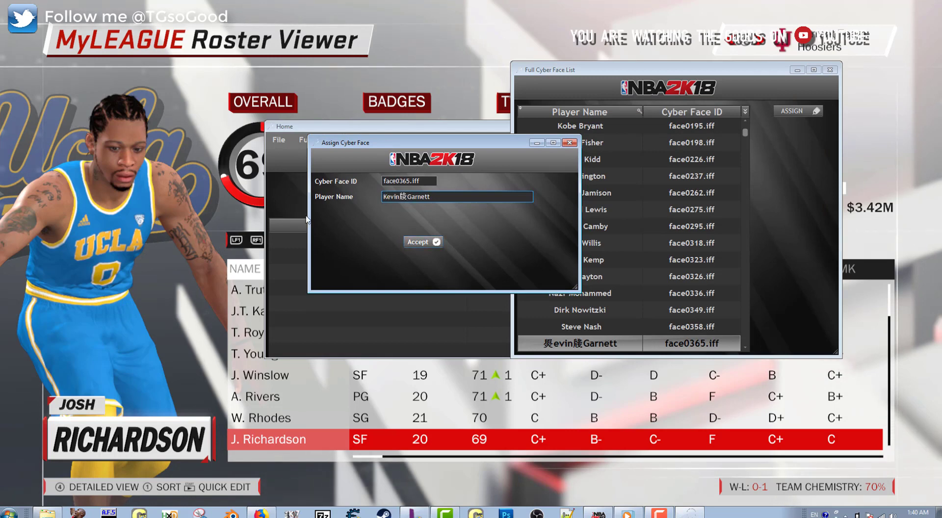
pyautogui.click(432, 242)
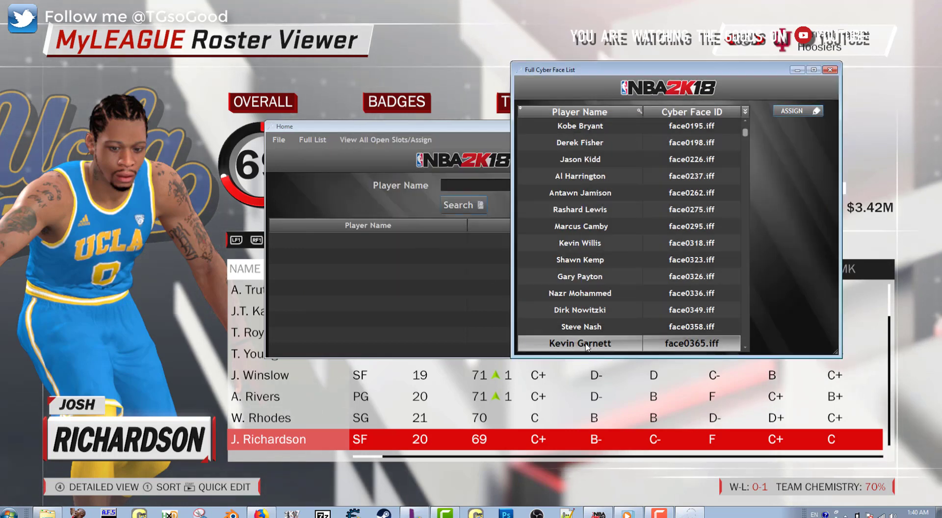
pyautogui.click(831, 70)
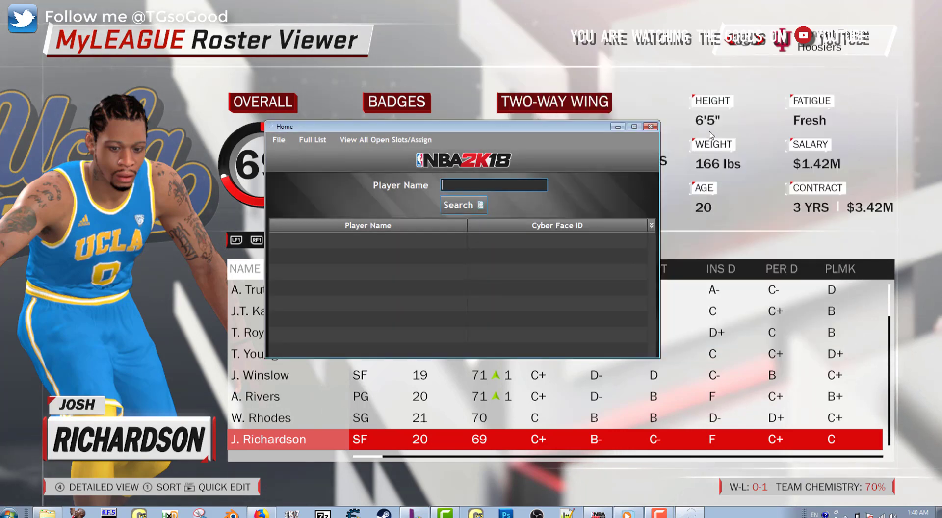
# Step: Search the lookup tool for Kevin Garnett to check his corrected cyber face entry
pyautogui.write('KEvin')
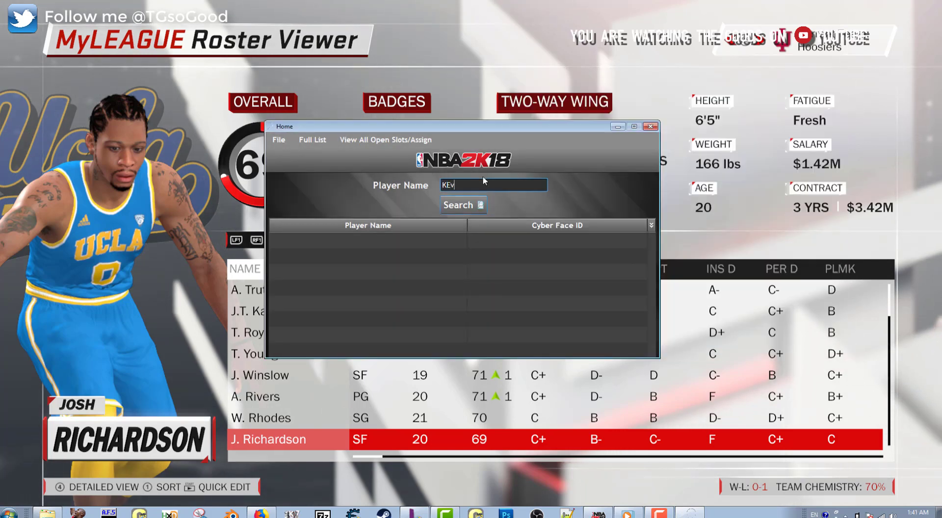
pyautogui.press('BackSpace')
pyautogui.press('BackSpace')
pyautogui.write('evin Garnett')
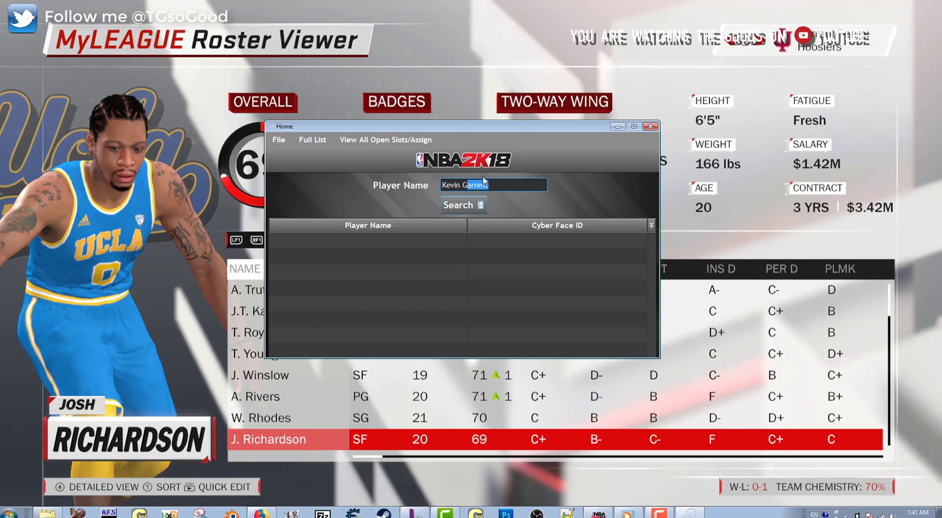
pyautogui.click(464, 205)
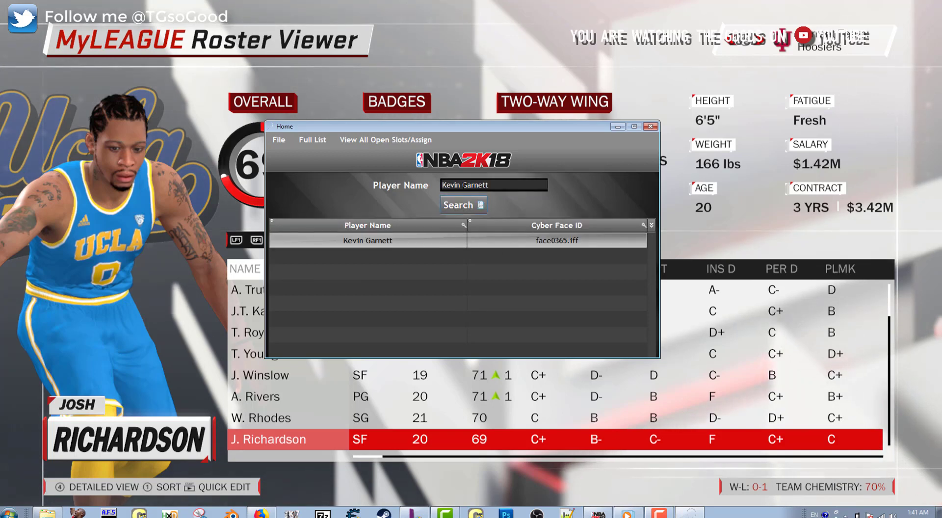
# Step: Shorten the player name to Kevin and search for all matching cyber faces
pyautogui.click(523, 186)
pyautogui.click(523, 187)
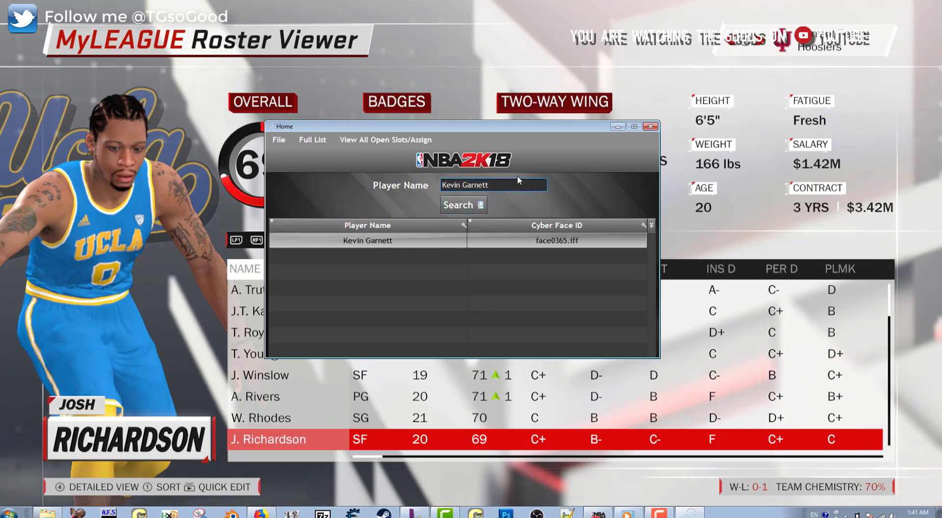
pyautogui.press('BackSpace')
pyautogui.press('BackSpace')
pyautogui.press('BackSpace')
pyautogui.press('BackSpace')
pyautogui.press('BackSpace')
pyautogui.press('BackSpace')
pyautogui.press('BackSpace')
pyautogui.press('BackSpace')
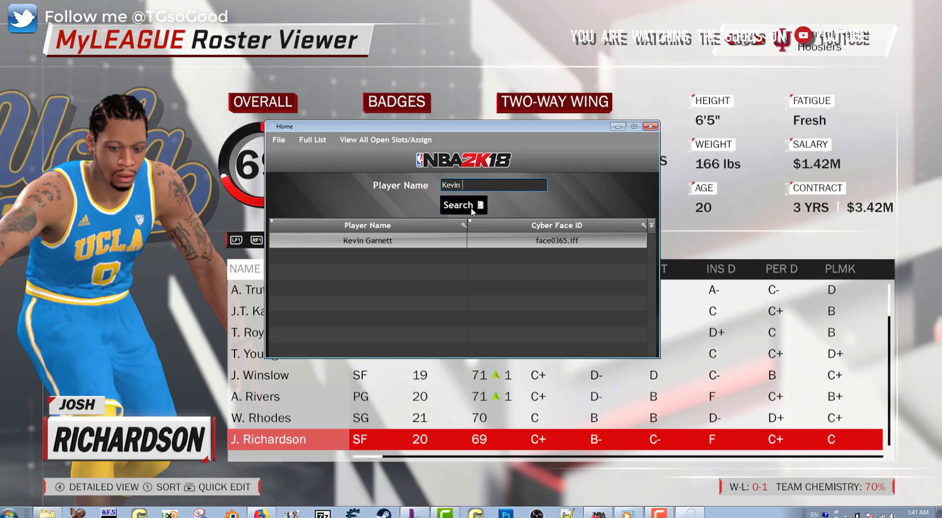
pyautogui.click(471, 209)
# Step: Extend the player name to Kevin Garnett again and repeat the search
pyautogui.click(469, 183)
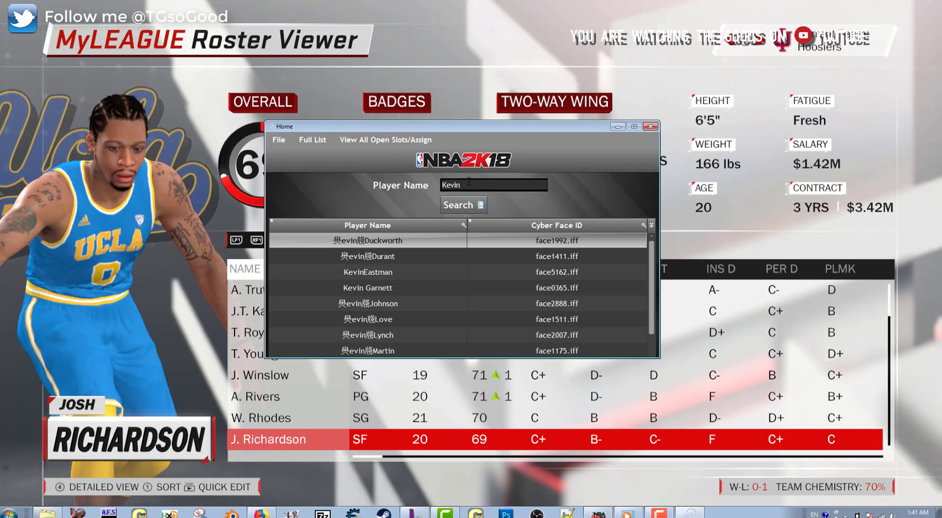
pyautogui.doubleClick(467, 186)
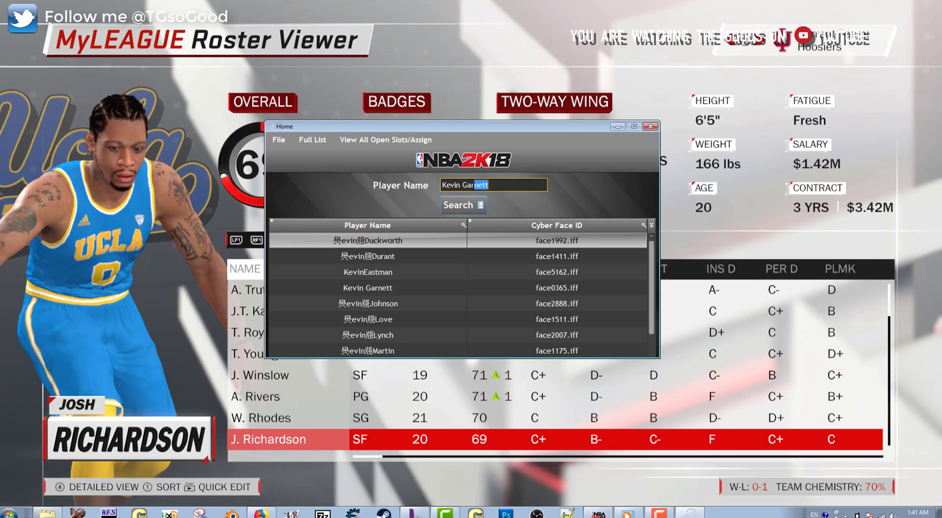
pyautogui.press('Return')
pyautogui.press('Tab')
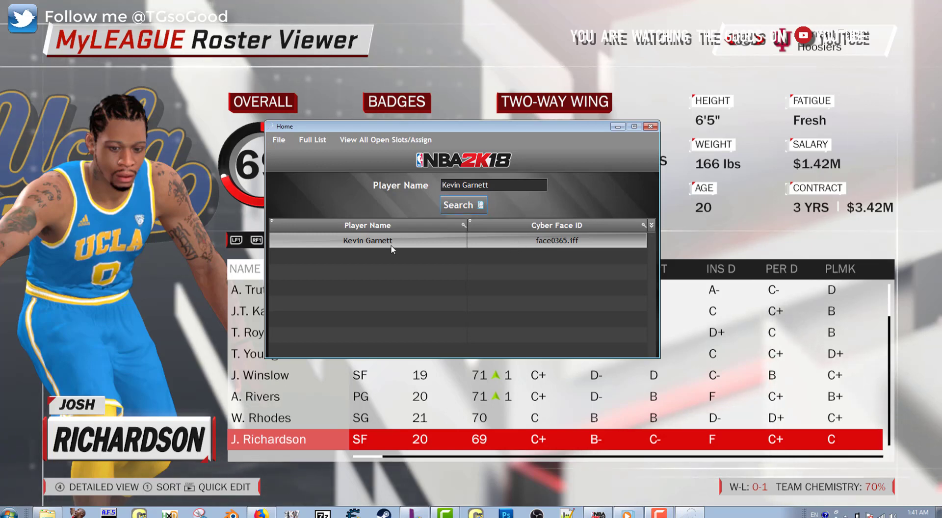
# Step: Open the list of open cyber face slots, look through its unassigned and fictional IDs, and close it
pyautogui.click(382, 141)
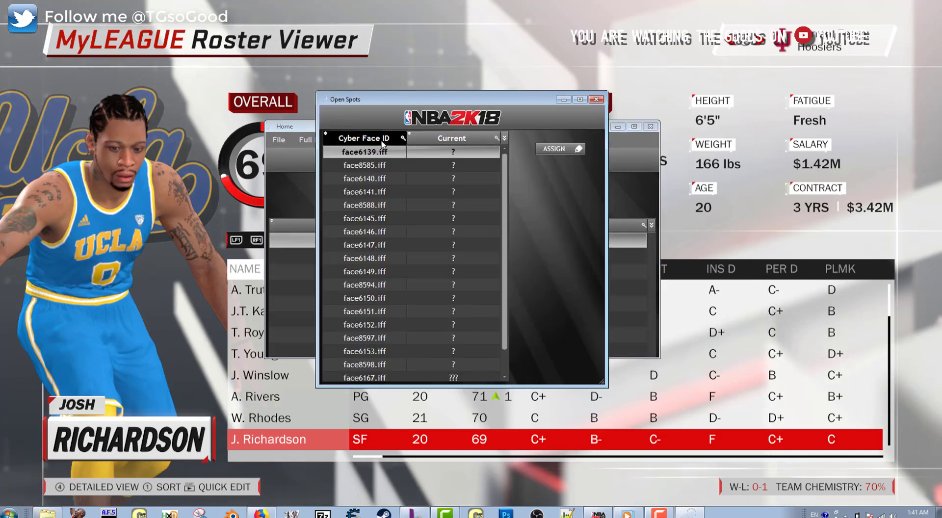
pyautogui.moveTo(505, 157); pyautogui.dragTo(505, 163)
pyautogui.click(505, 377)
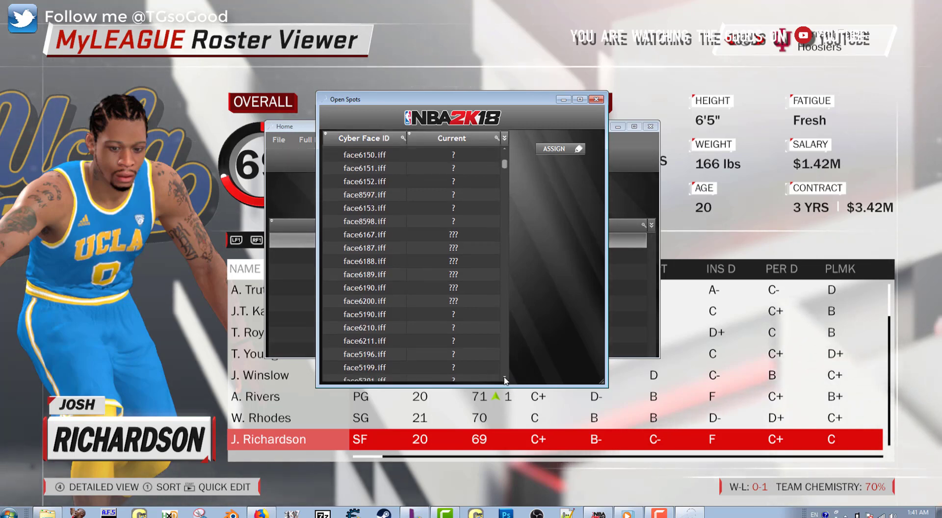
pyautogui.moveTo(504, 174); pyautogui.dragTo(504, 309)
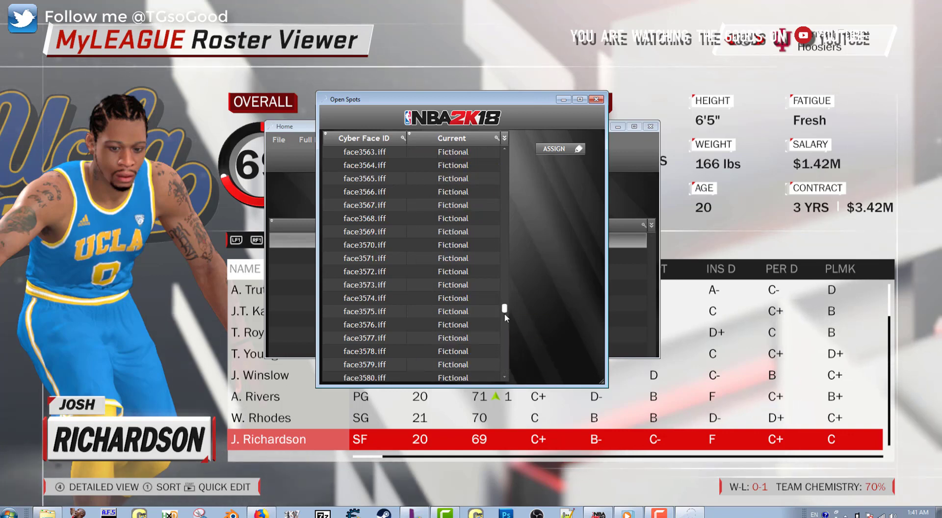
pyautogui.click(597, 100)
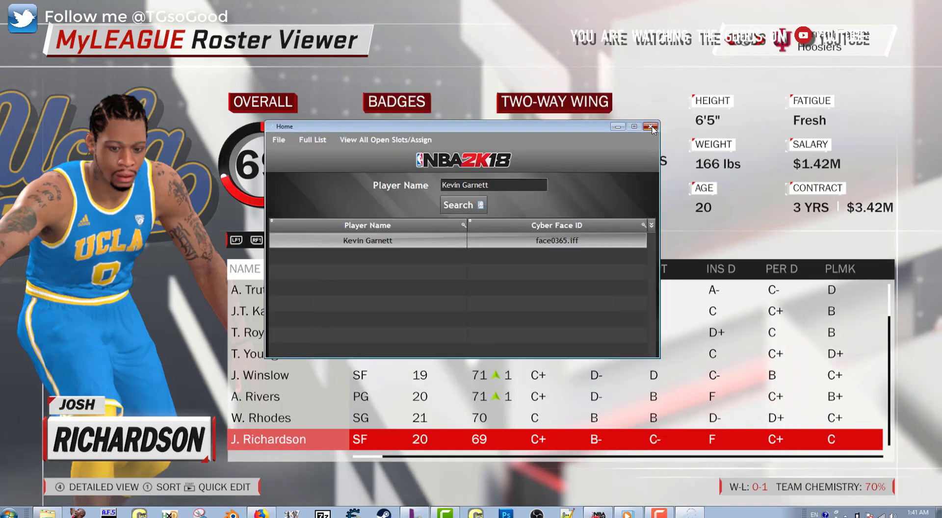
# Step: Close the cyber face lookup tool, view its 2K18CF look up folder, and minimize that folder
pyautogui.click(652, 127)
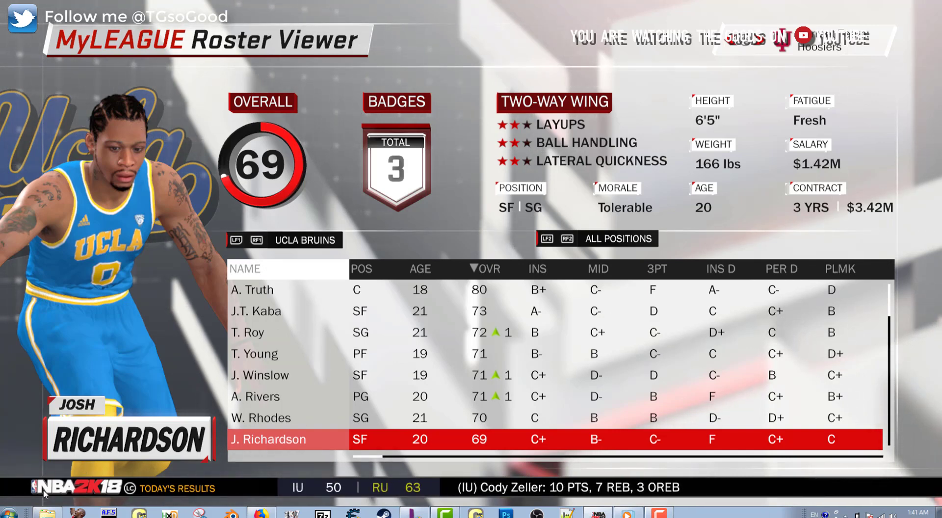
pyautogui.click(47, 514)
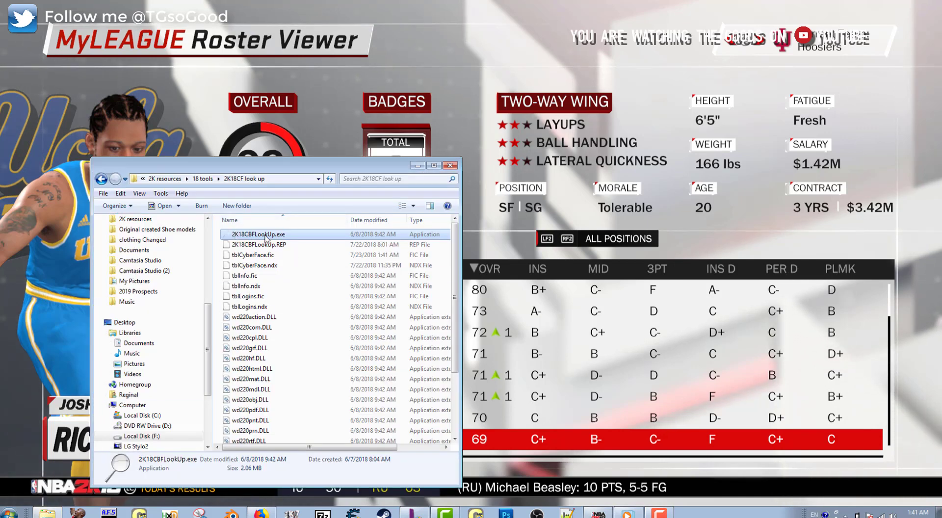
pyautogui.click(417, 166)
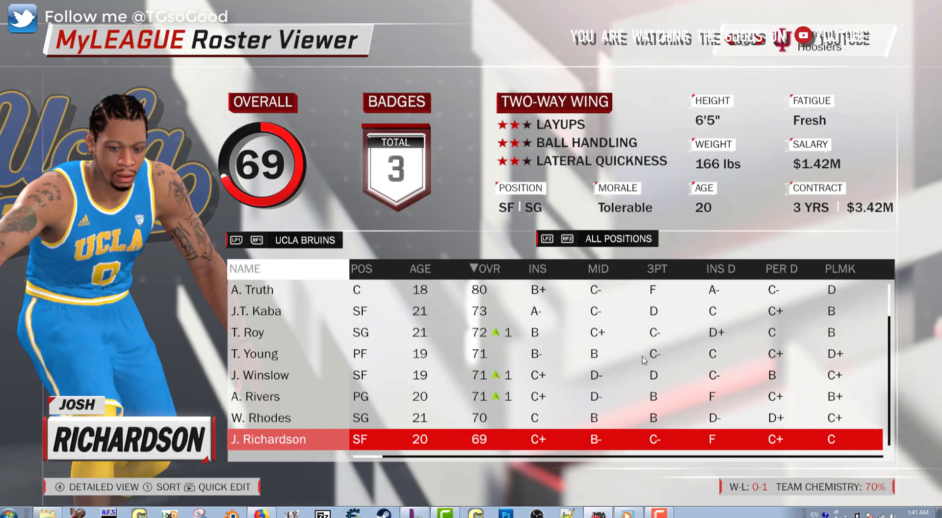
# Step: Switch back to the 2K18CF look up folder and launch 2K18CBFLookUp.exe
pyautogui.moveTo(598, 514)
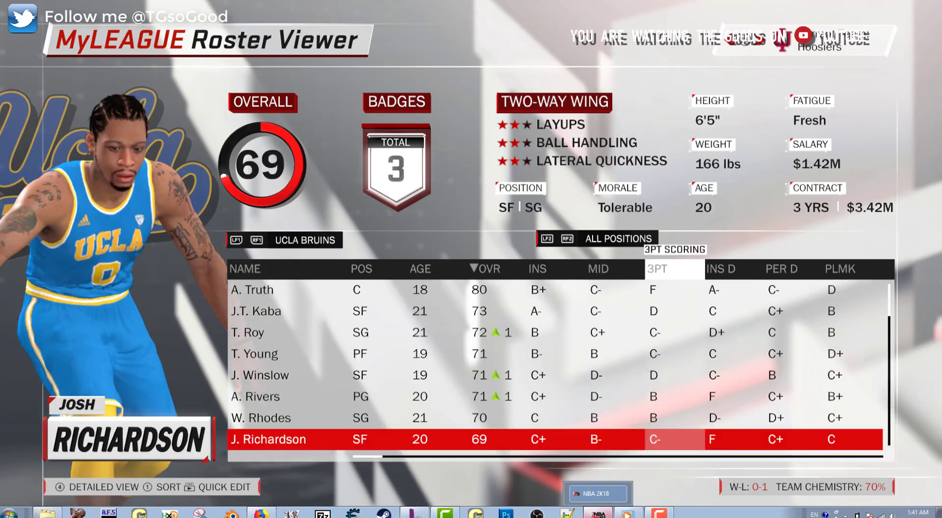
pyautogui.moveTo(632, 513)
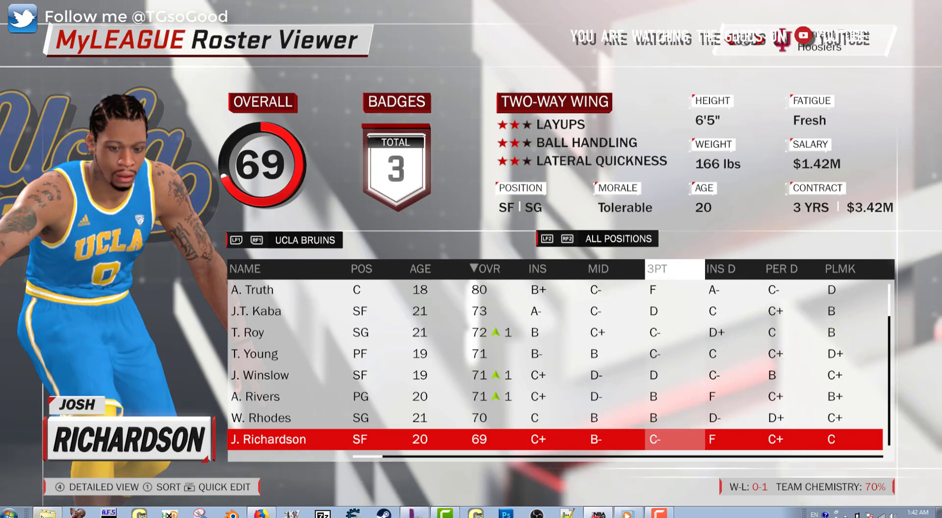
pyautogui.hotkey('alt', 'Tab')
pyautogui.doubleClick(245, 238)
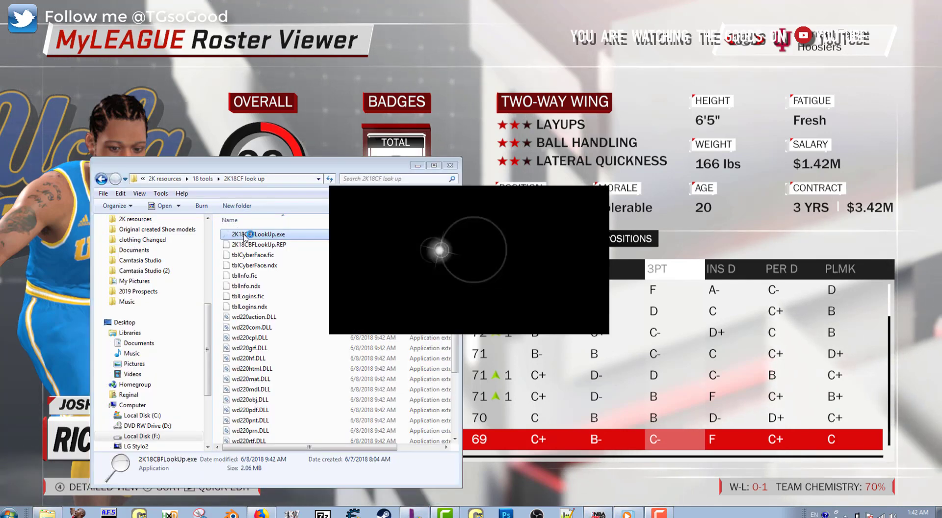